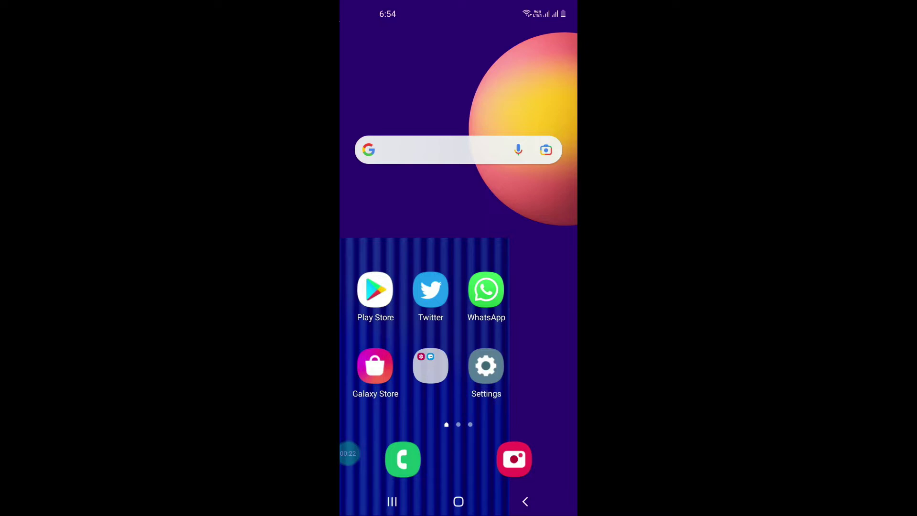
Find the Teleprompter with Video Audio app in Play Store via the 'teleprompter' search suggestion
{"action": "left_click", "coordinate": [376, 290]}
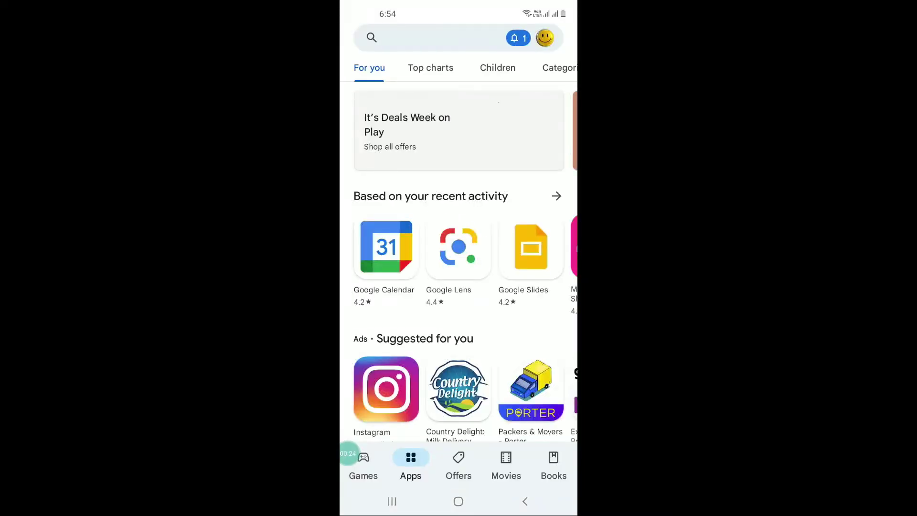
{"action": "left_click", "coordinate": [430, 37]}
{"action": "left_click", "coordinate": [410, 67]}
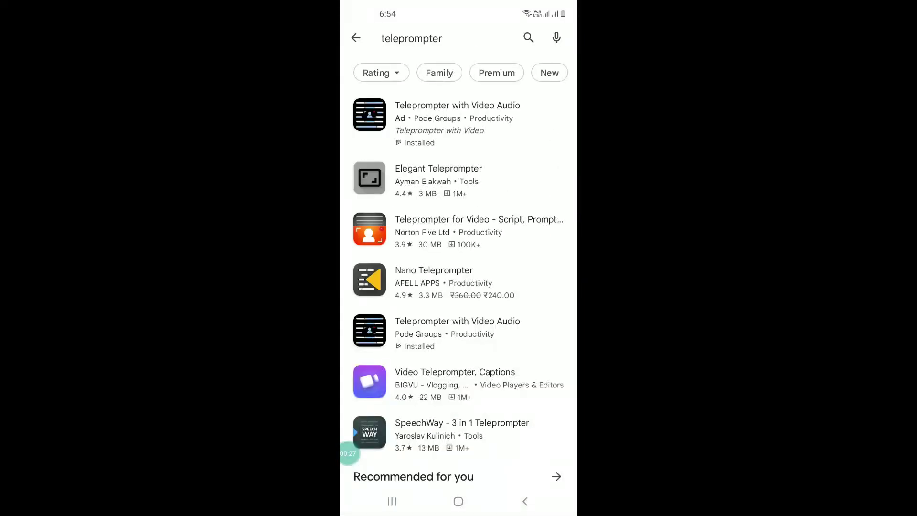
{"action": "left_click", "coordinate": [459, 124]}
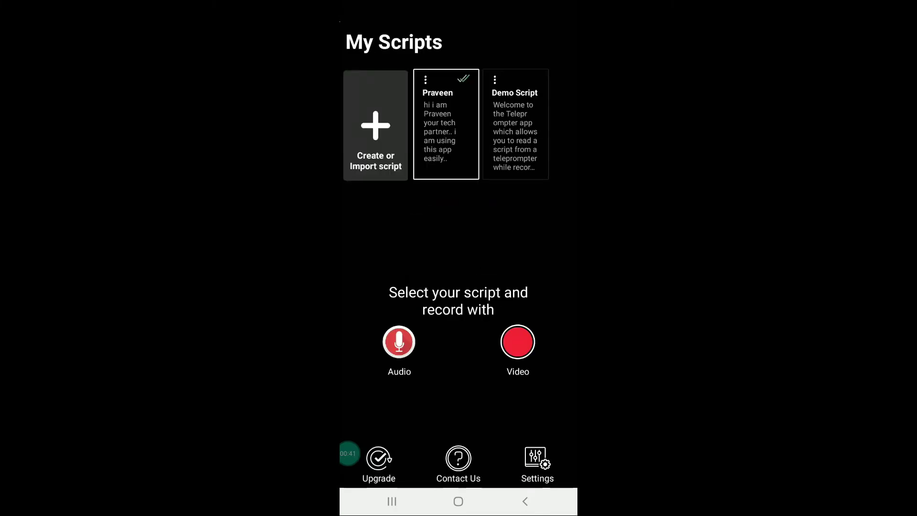
{"action": "left_click", "coordinate": [376, 126]}
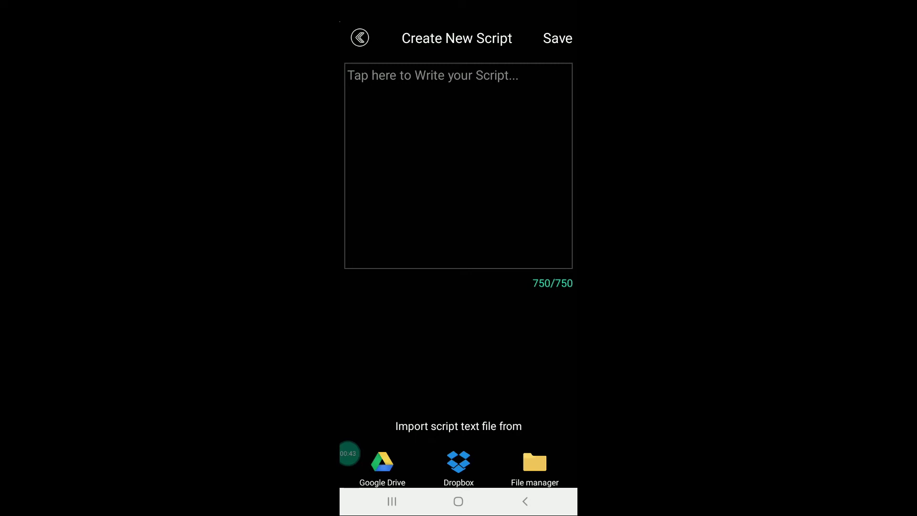
{"action": "key", "text": "Escape"}
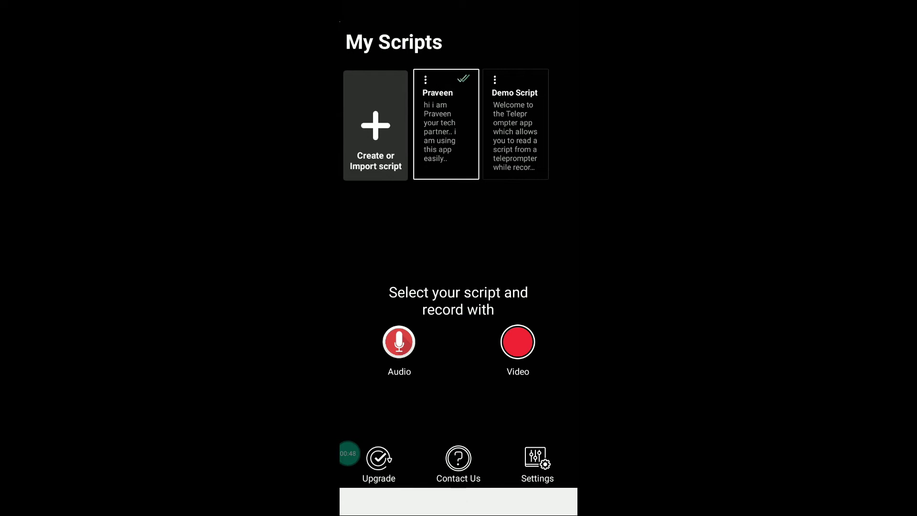
Start a front-camera video recording with the saved script scrolling above the preview
{"action": "left_click", "coordinate": [518, 343]}
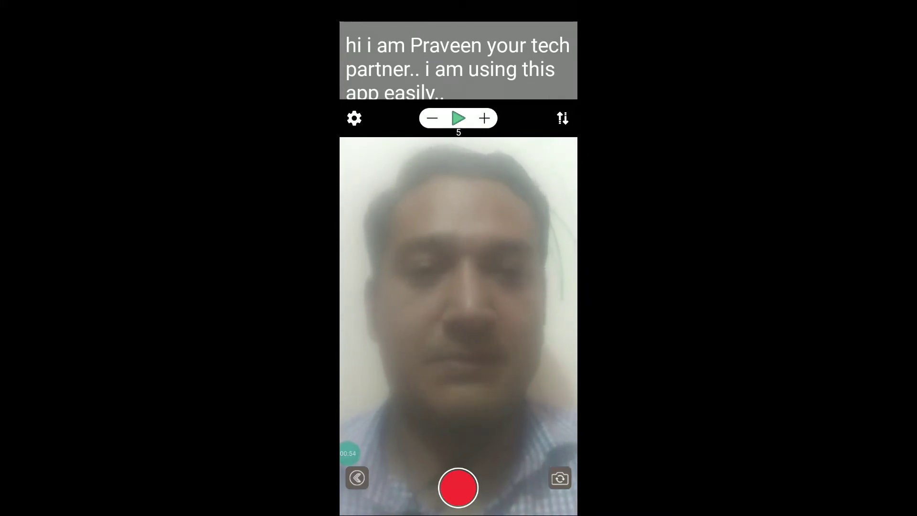
{"action": "left_click", "coordinate": [459, 489]}
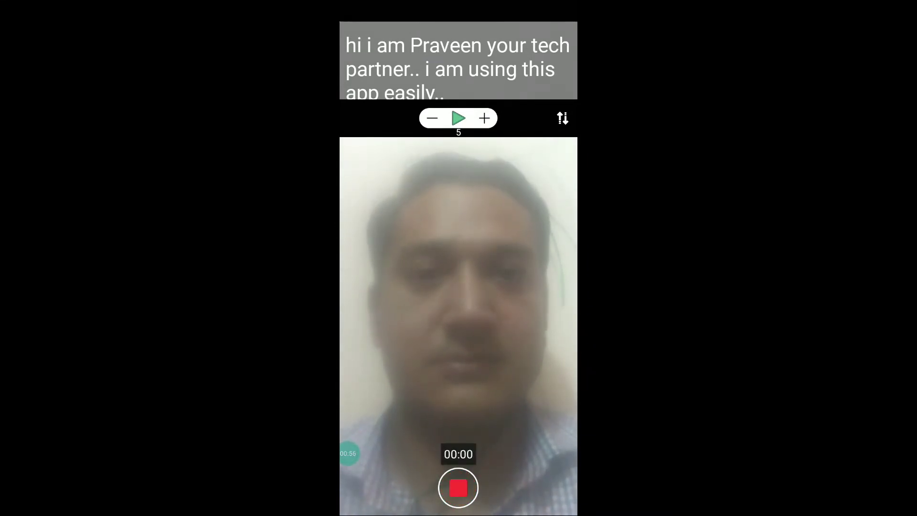